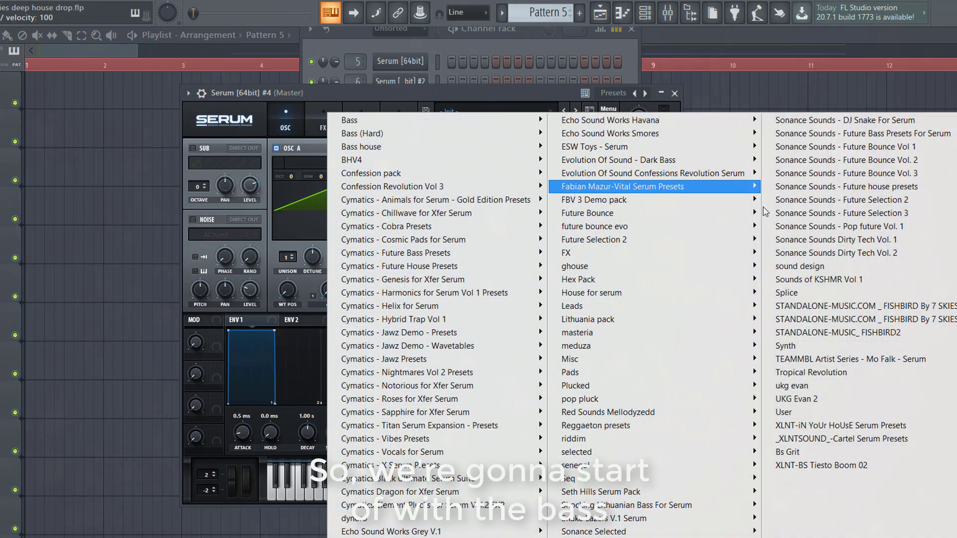
Step: Load the BS Throttle 2 preset from Sonance Sounds - Future Bounce Vol. 2 into Serum #4 and close the plugin
{"action": "mouse_move", "coordinate": [823, 160]}
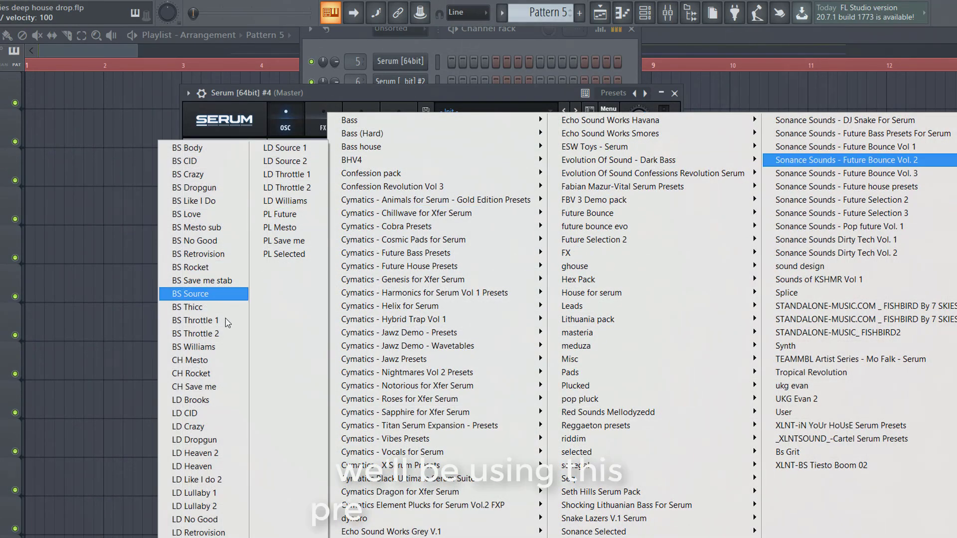
{"action": "left_click", "coordinate": [196, 334]}
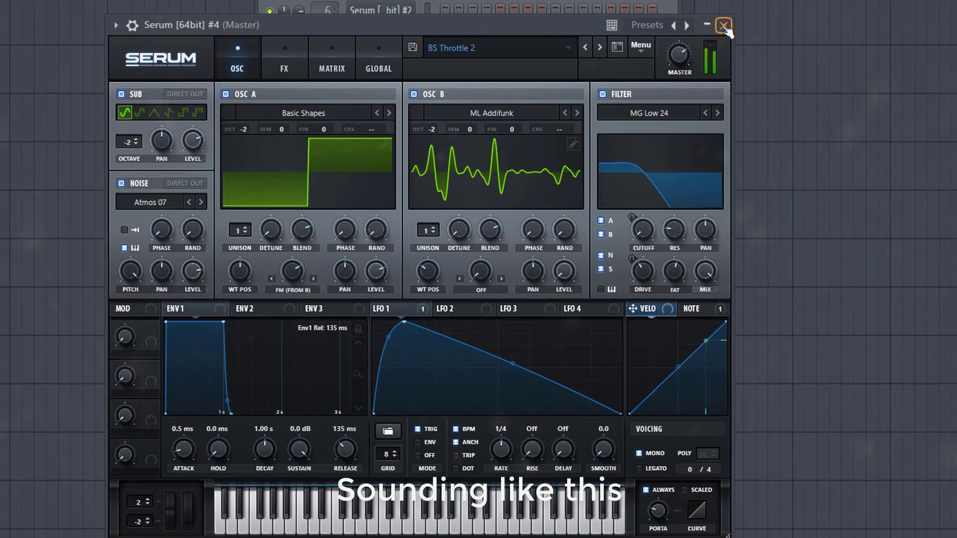
{"action": "left_click", "coordinate": [723, 25]}
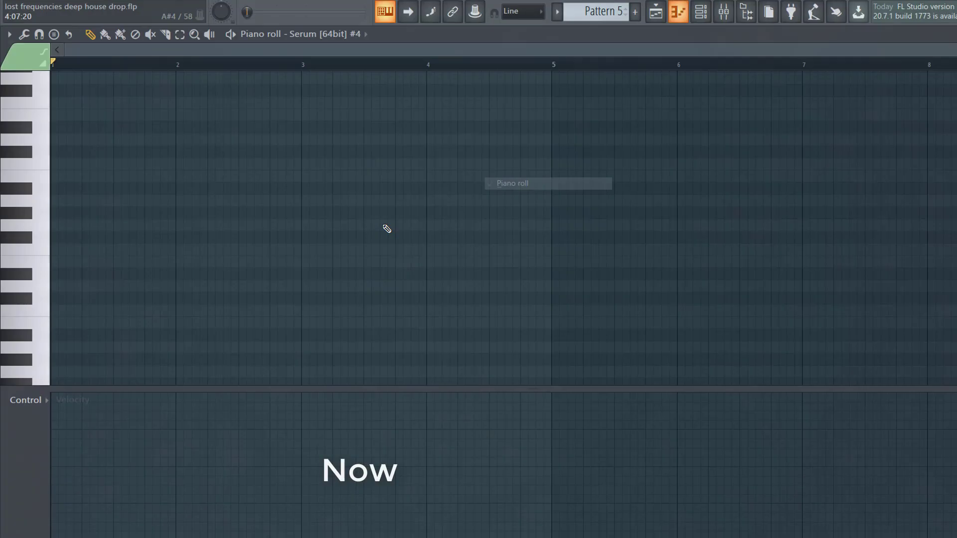
Step: Place an E4 note at the start of the Serum #4 bass pattern and lengthen it to three steps
{"action": "left_click", "coordinate": [109, 331]}
{"action": "left_click_drag", "start_coordinate": [125, 339], "coordinate": [53, 294]}
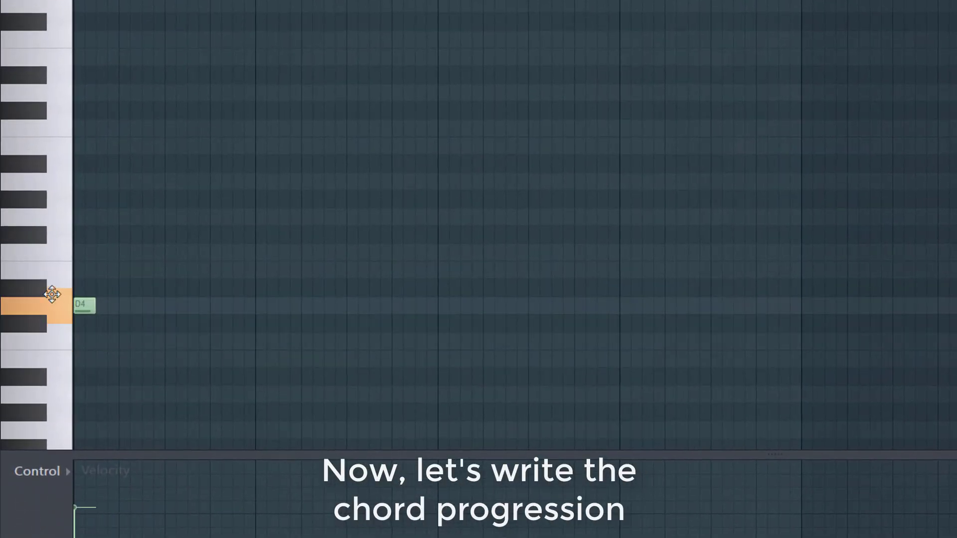
{"action": "left_click_drag", "start_coordinate": [35, 255], "coordinate": [35, 250]}
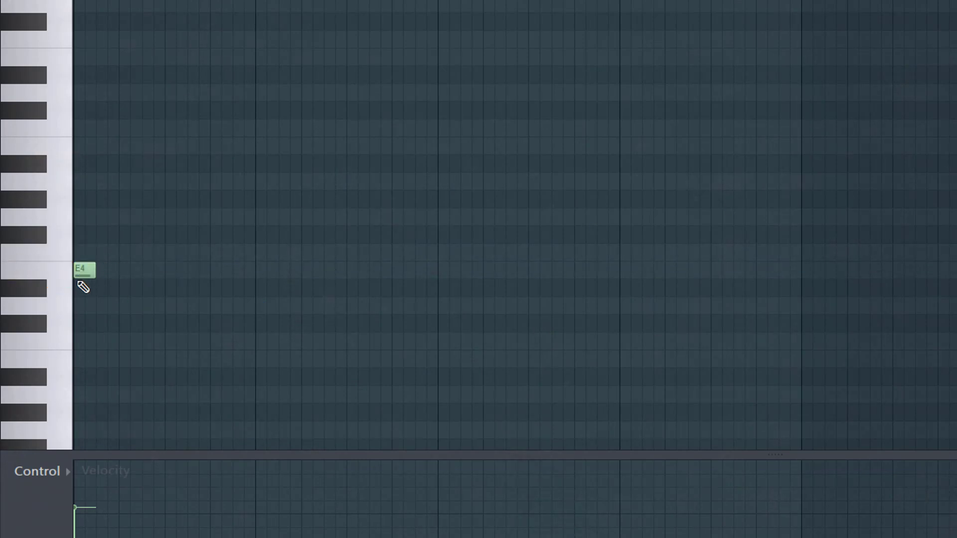
{"action": "left_click_drag", "start_coordinate": [81, 282], "coordinate": [110, 284]}
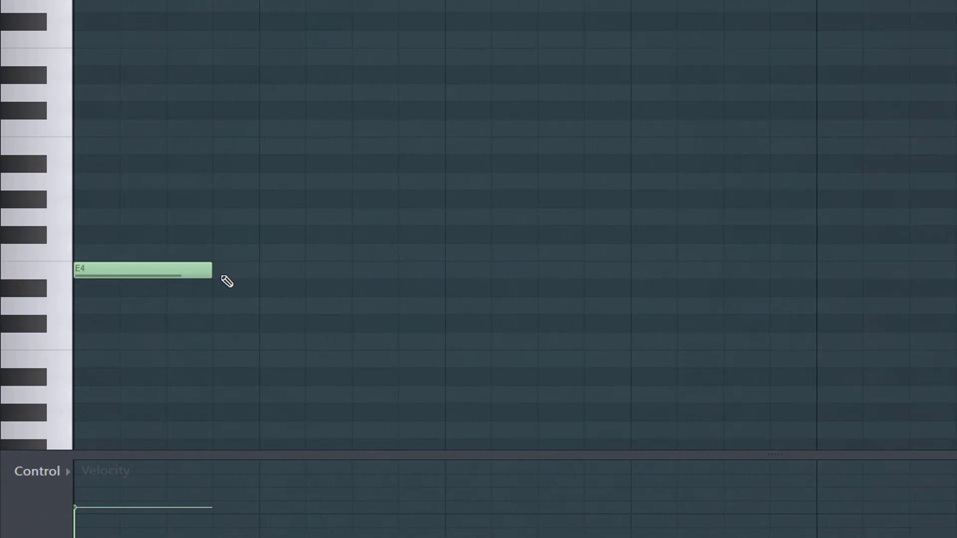
Step: Fill the rest of bar 1 with a second E4 followed by three F#4 notes, checking by playback
{"action": "key", "text": "space"}
{"action": "left_click", "coordinate": [384, 270]}
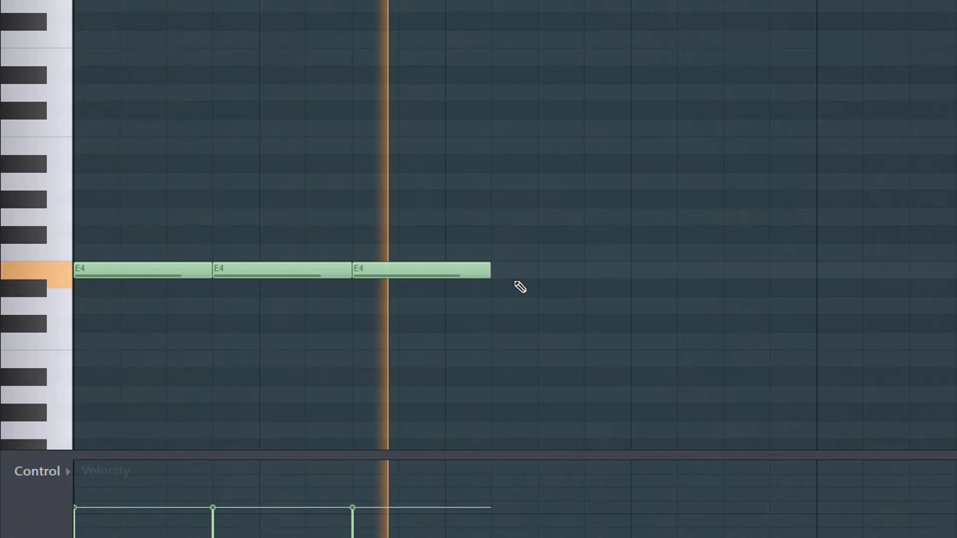
{"action": "key", "text": "space"}
{"action": "left_click_drag", "start_coordinate": [416, 271], "coordinate": [402, 234]}
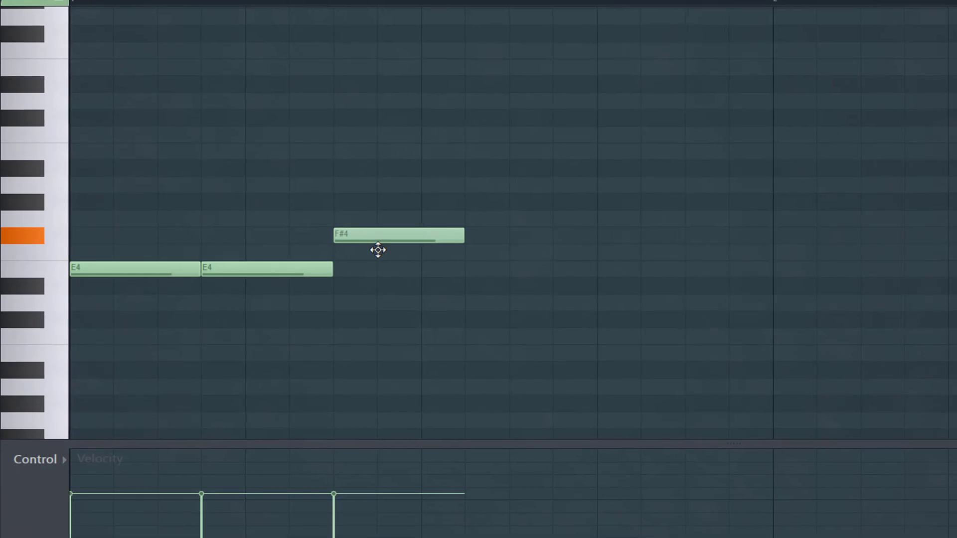
{"action": "key", "text": "space"}
{"action": "left_click", "coordinate": [510, 238]}
{"action": "left_click", "coordinate": [506, 239]}
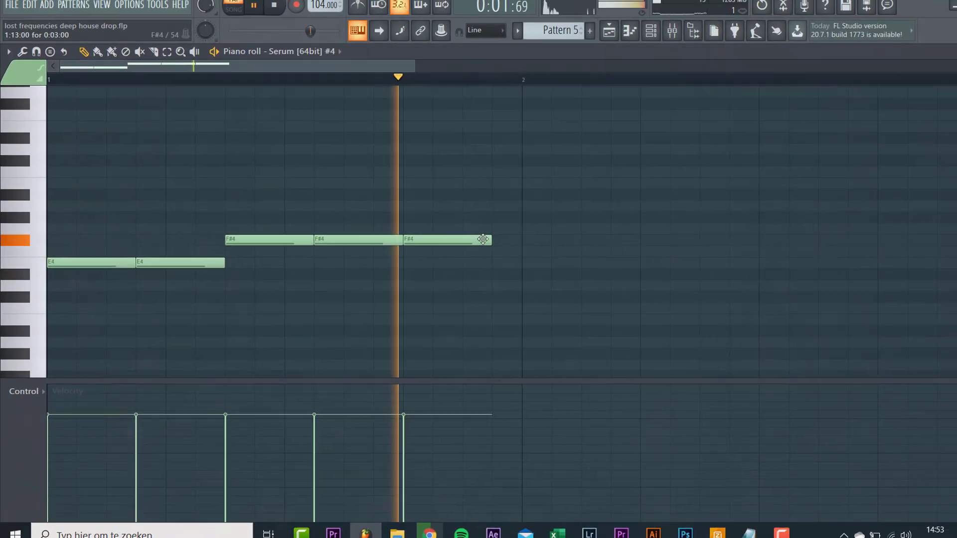
{"action": "key", "text": "space"}
Step: Copy the bar 1 notes into bar 2, placing the first pair on D4 and the following three notes on E4
{"action": "scroll", "coordinate": [199, 274], "scroll_direction": "down", "scroll_amount": 2}
{"action": "left_click_drag", "start_coordinate": [250, 311], "coordinate": [86, 252]}
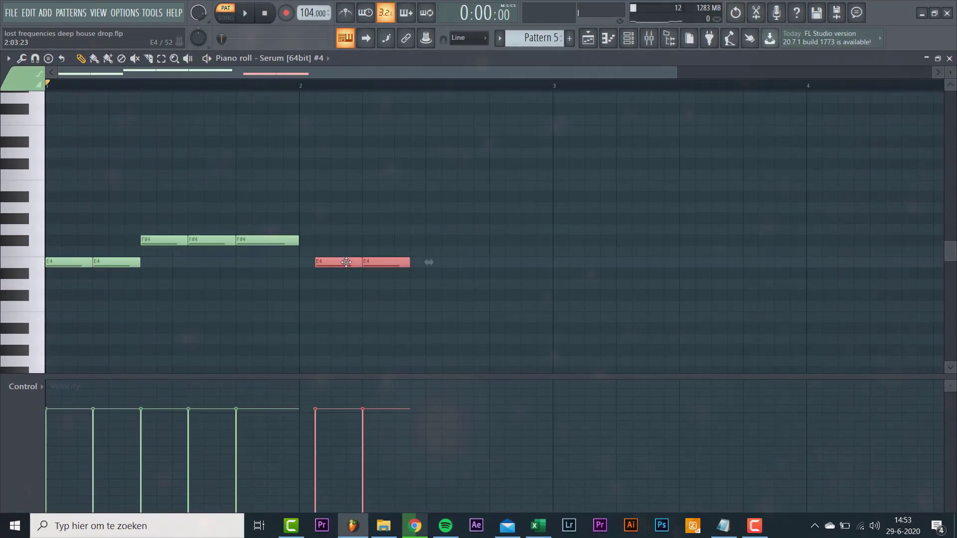
{"action": "left_click_drag", "start_coordinate": [316, 264], "coordinate": [142, 207]}
{"action": "key", "text": "space"}
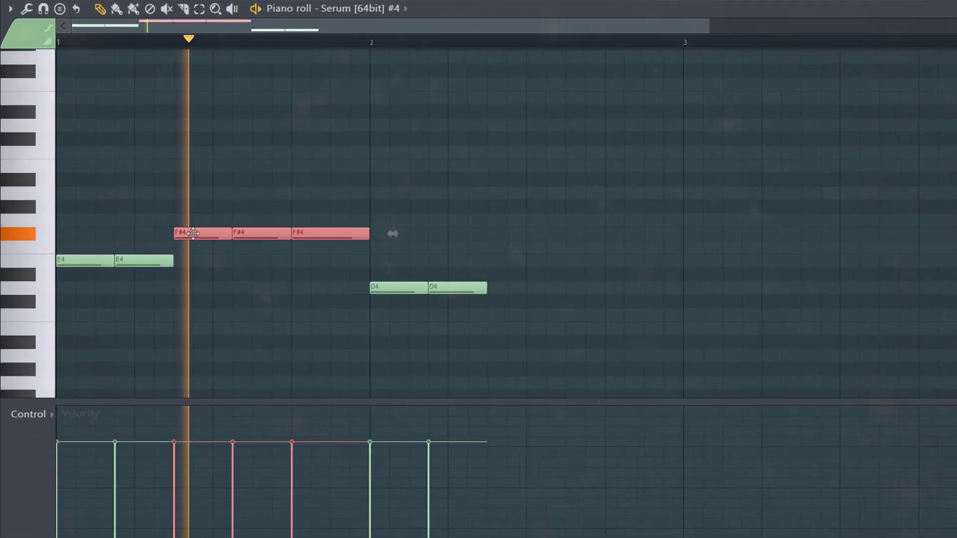
{"action": "left_click_drag", "start_coordinate": [193, 233], "coordinate": [508, 265]}
{"action": "scroll", "coordinate": [414, 289], "scroll_direction": "down", "scroll_amount": 3}
{"action": "key", "text": "ctrl+d"}
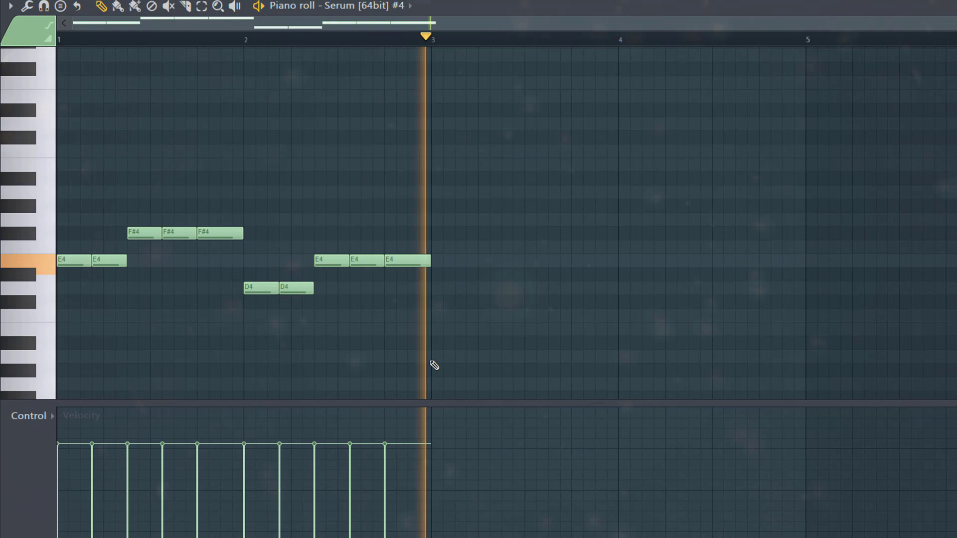
Step: Duplicate the two-bar phrase into bars 3 and 4, and lower the first two notes of bar 3 to C#4
{"action": "key", "text": "ctrl+b"}
{"action": "left_click_drag", "start_coordinate": [454, 288], "coordinate": [524, 260]}
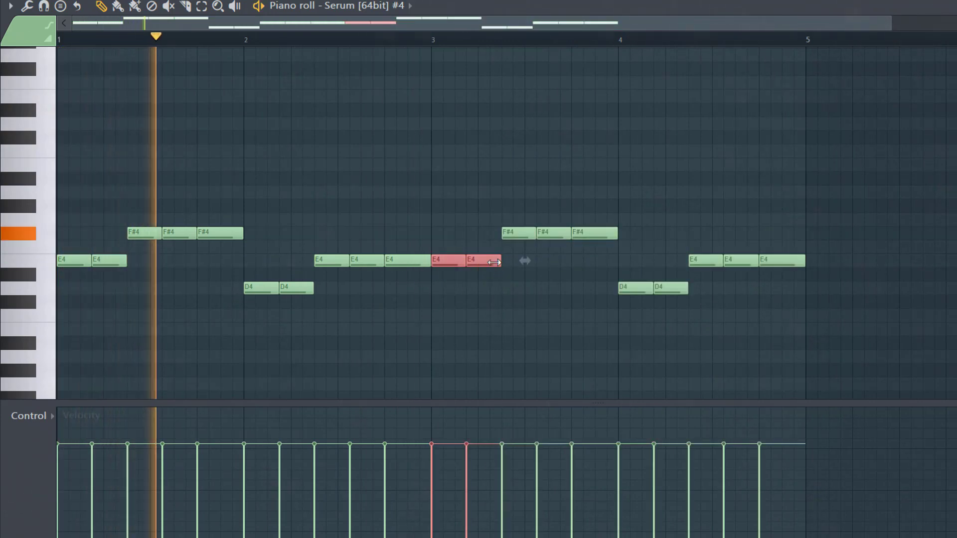
{"action": "key", "text": "shift+Down"}
{"action": "key", "text": "shift+Down"}
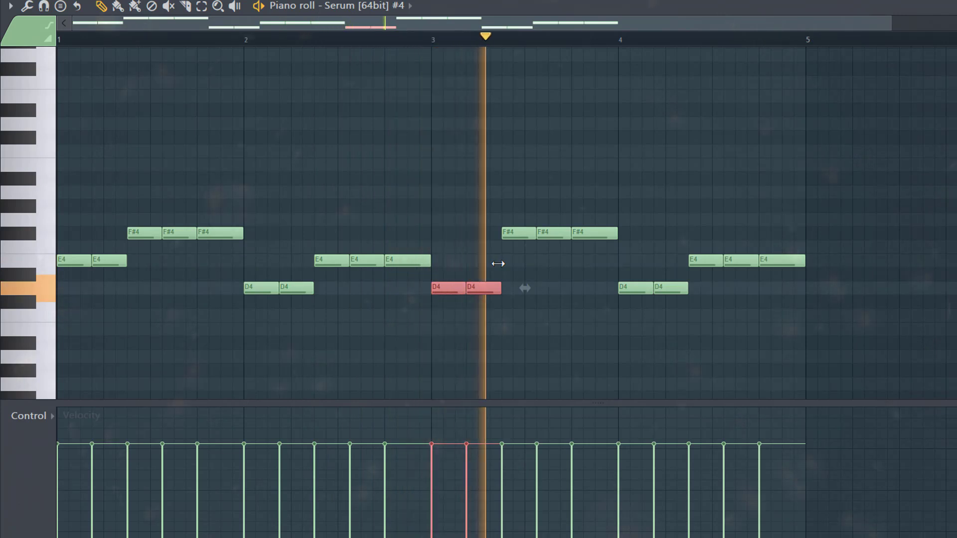
{"action": "key", "text": "space"}
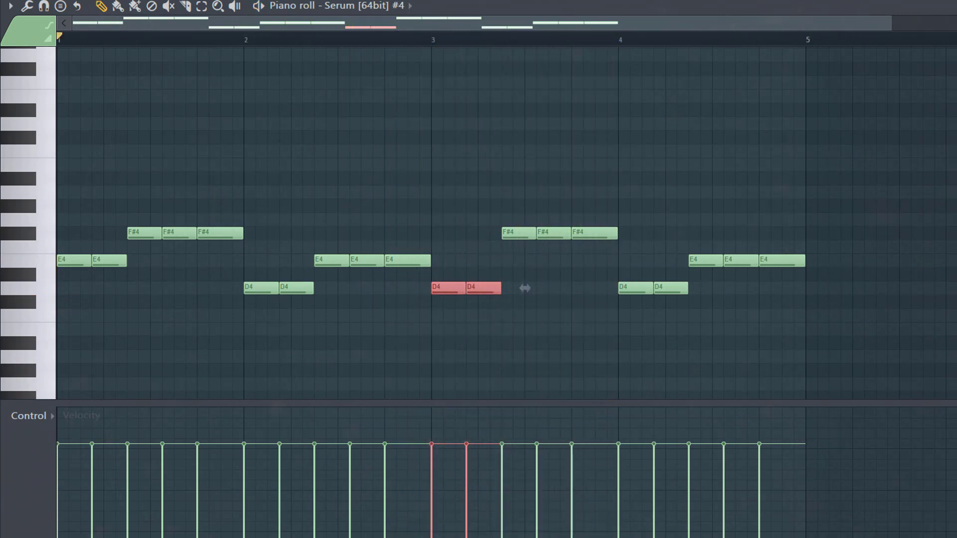
{"action": "key", "text": "shift+Down"}
{"action": "key", "text": "space"}
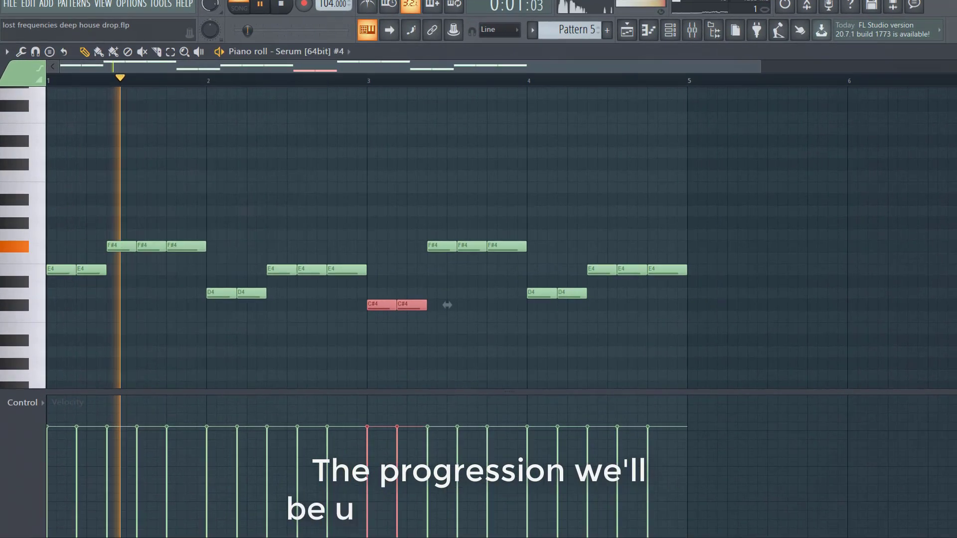
{"action": "key", "text": "ctrl+d"}
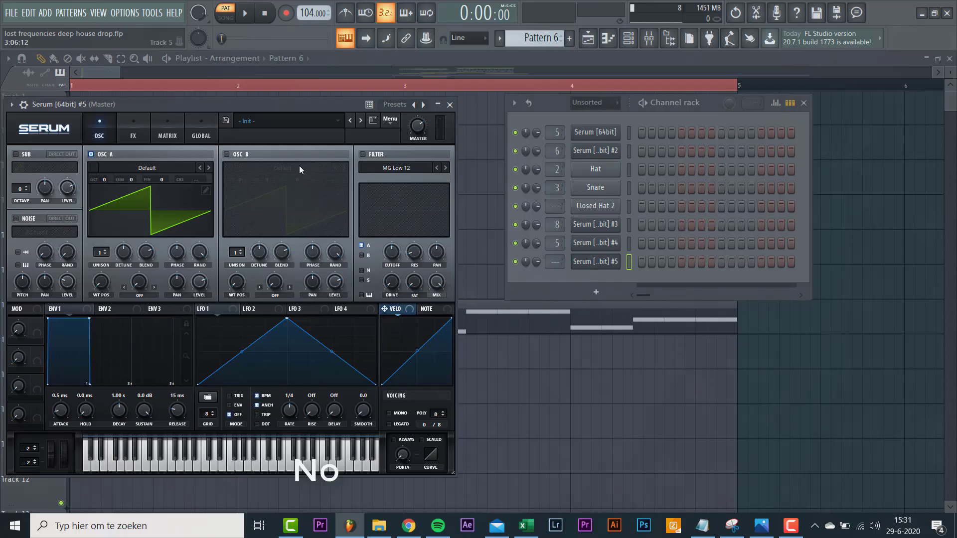
Step: Load the LD Crazy preset from Sonance Sounds - Future Bounce Vol. 2 into Serum #5
{"action": "left_click_drag", "start_coordinate": [264, 103], "coordinate": [431, 99]}
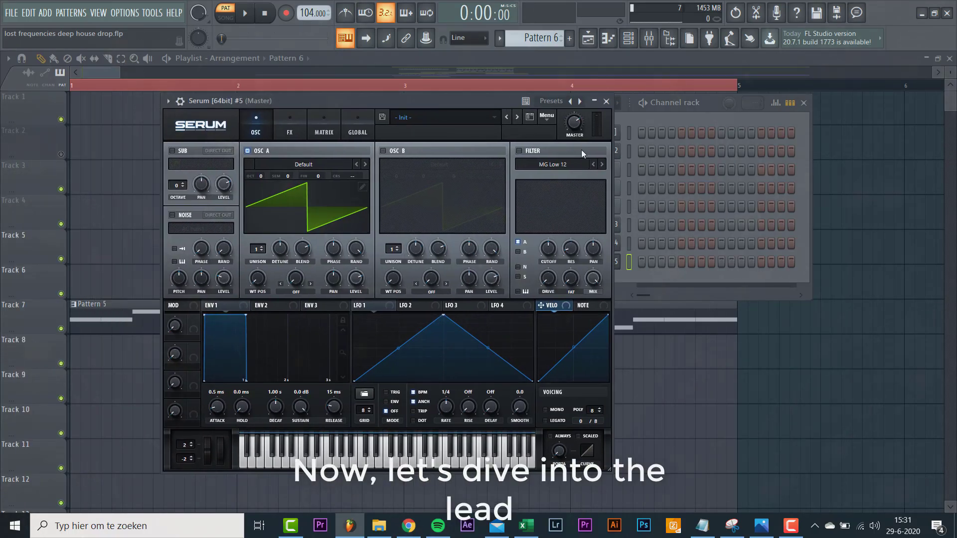
{"action": "left_click", "coordinate": [423, 116]}
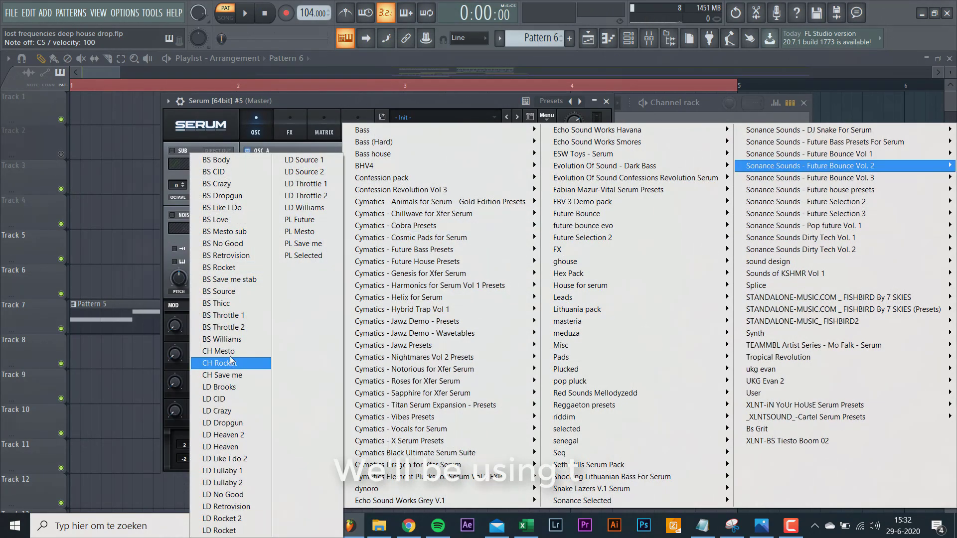
{"action": "left_click", "coordinate": [238, 410]}
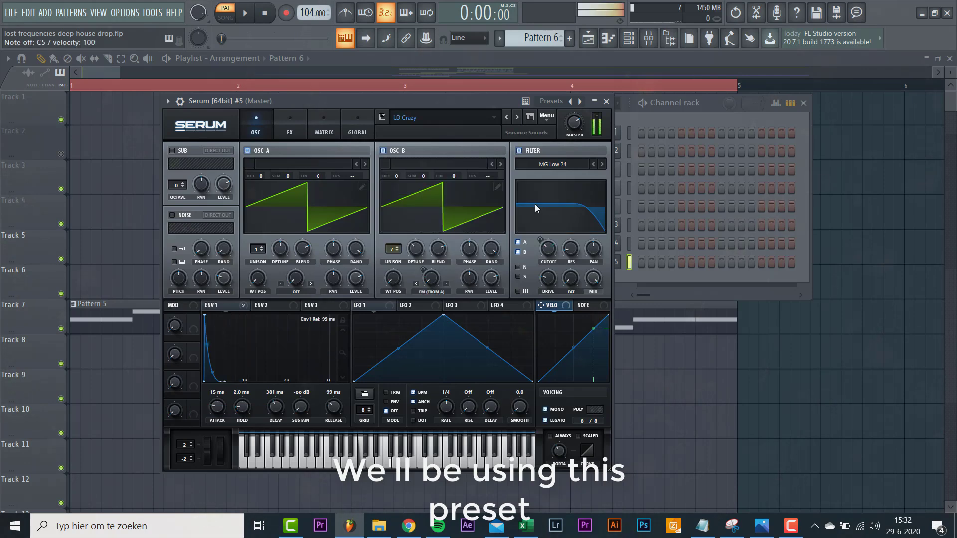
Step: Place E4, D4, C#4 and D4 at the starts of bars 1 to 4, each followed one step later by its upper octave
{"action": "left_click", "coordinate": [236, 306]}
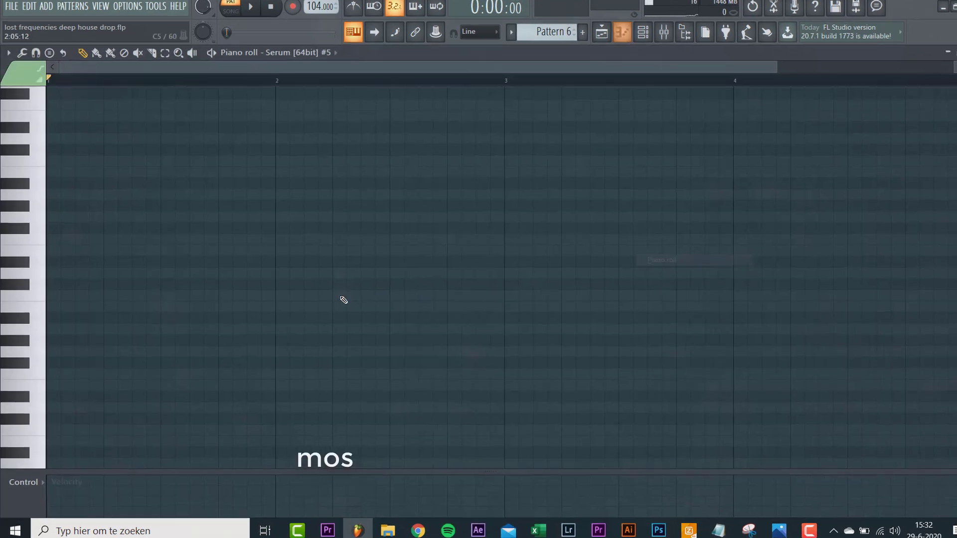
{"action": "left_click_drag", "start_coordinate": [451, 292], "coordinate": [2, 399]}
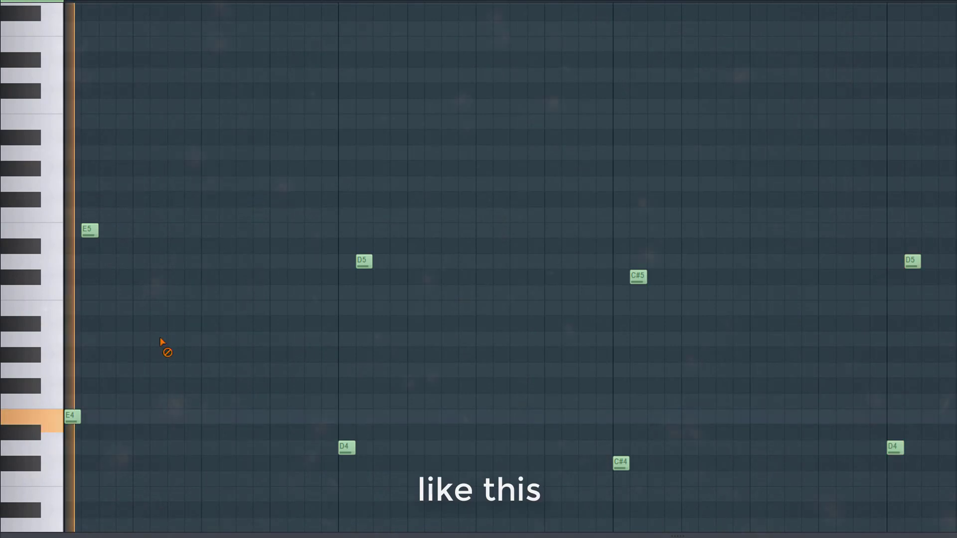
Step: Continue the lead melody in bar 1 with short B5, G#5, F#5, A5, C#6 and F#5 notes
{"action": "left_click", "coordinate": [123, 124]}
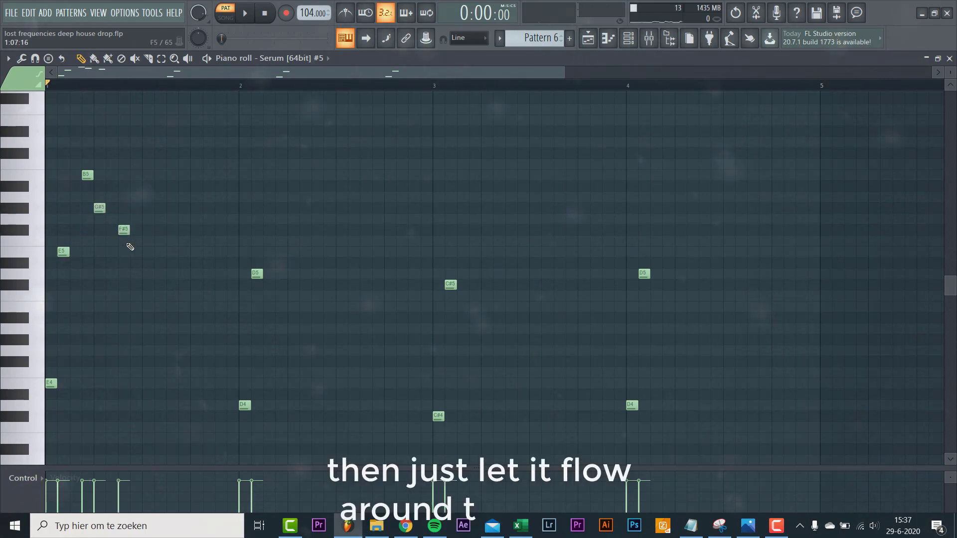
{"action": "left_click", "coordinate": [159, 196]}
{"action": "left_click", "coordinate": [183, 153]}
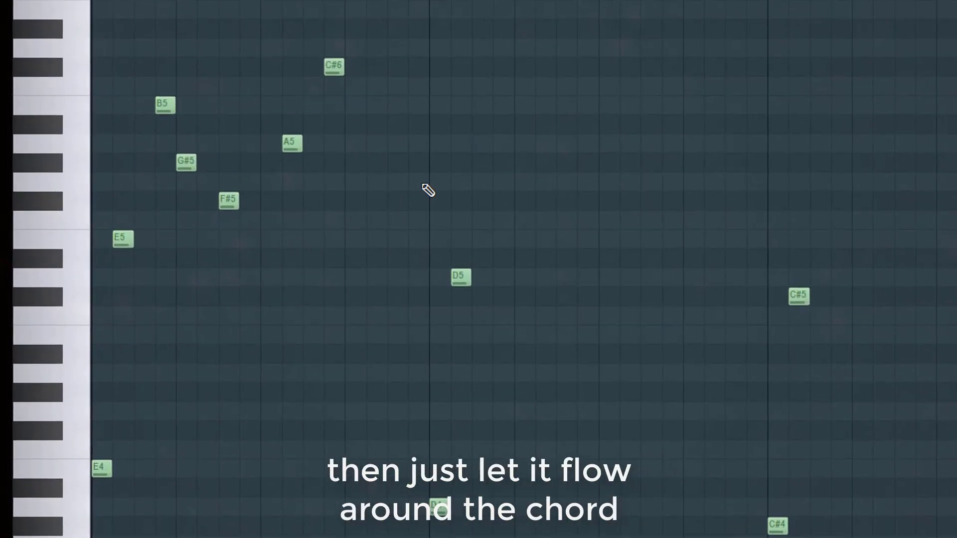
{"action": "key", "text": "space"}
{"action": "left_click", "coordinate": [397, 200]}
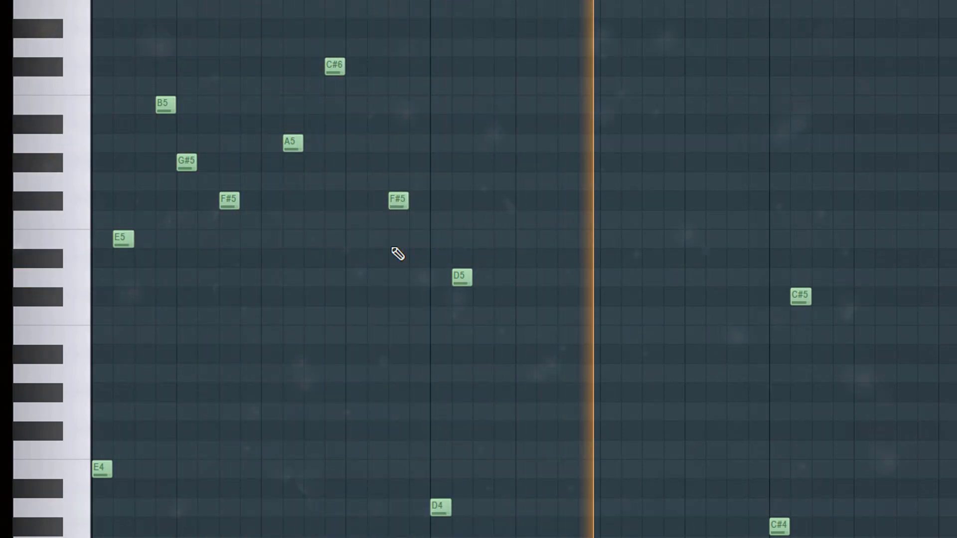
Step: Continue the lead melody in bar 2 with short E5, F#5, E5, C#6, E5, G#5 and B5 notes
{"action": "key", "text": "space"}
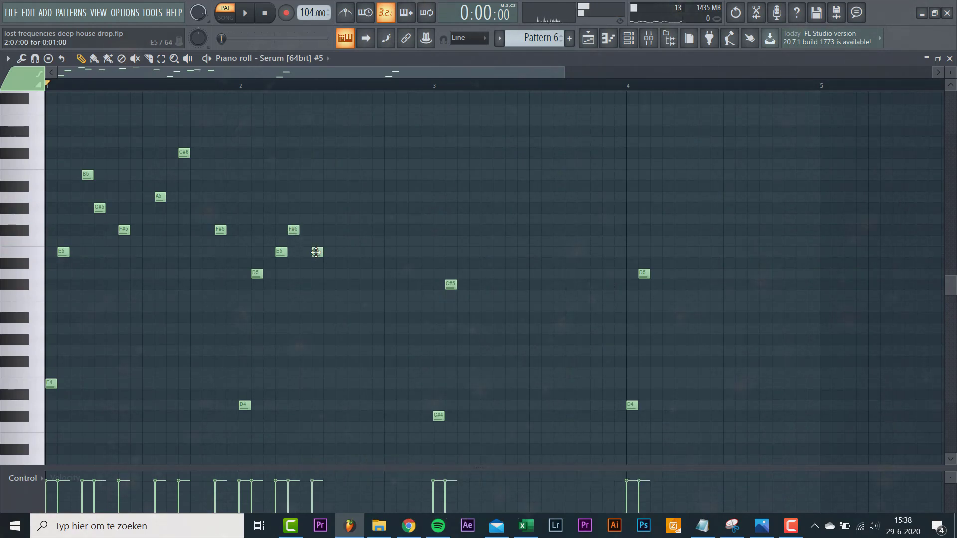
{"action": "left_click", "coordinate": [352, 251]}
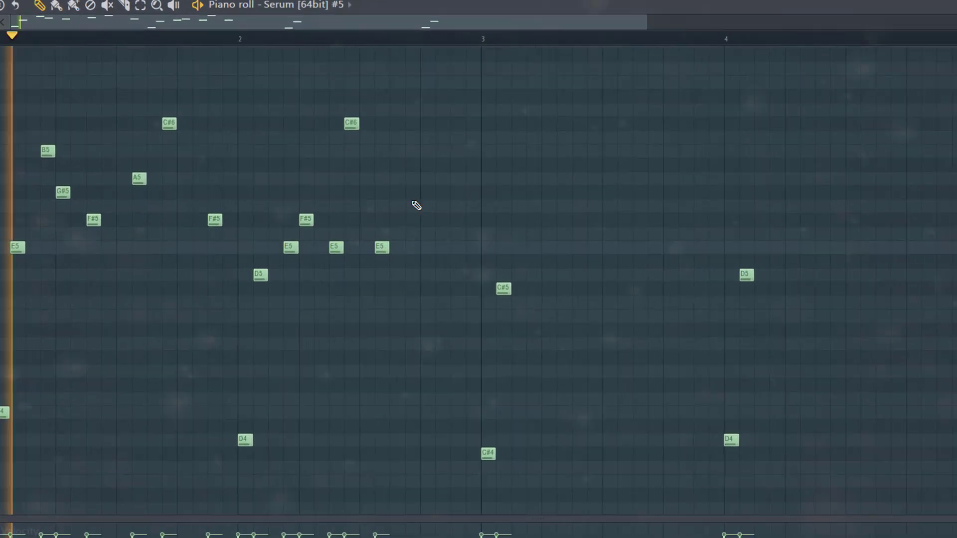
{"action": "left_click", "coordinate": [415, 194]}
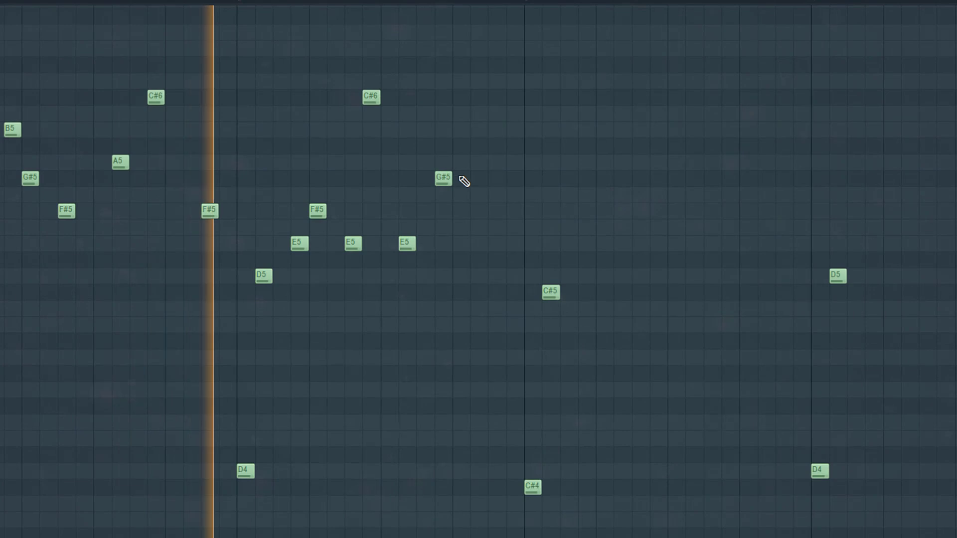
{"action": "left_click", "coordinate": [477, 131]}
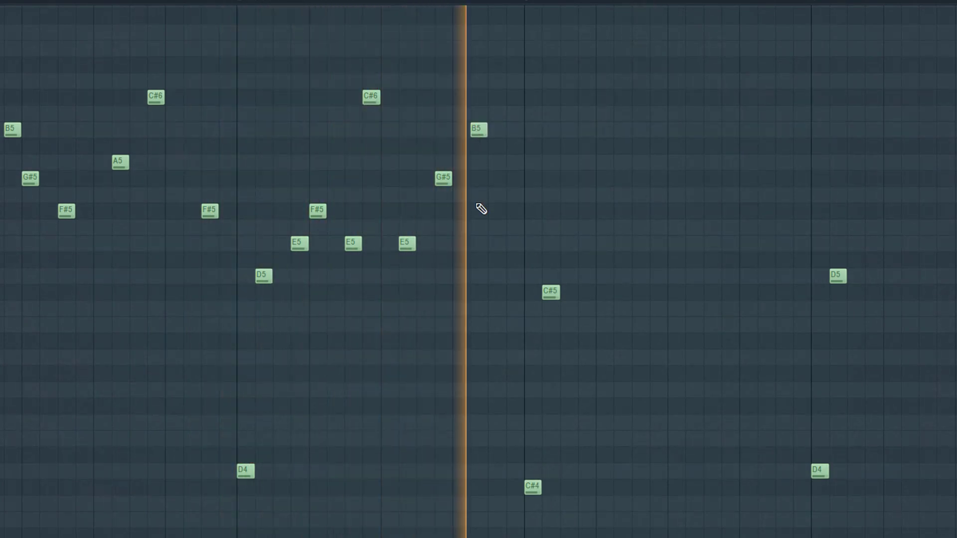
Step: Add lead notes G#5, E5, F#5, C#6, B5, C#6, F#5 in bar 3 and E5, F#5, E5, C#6, E5, A#5 in bar 4
{"action": "key", "text": "space"}
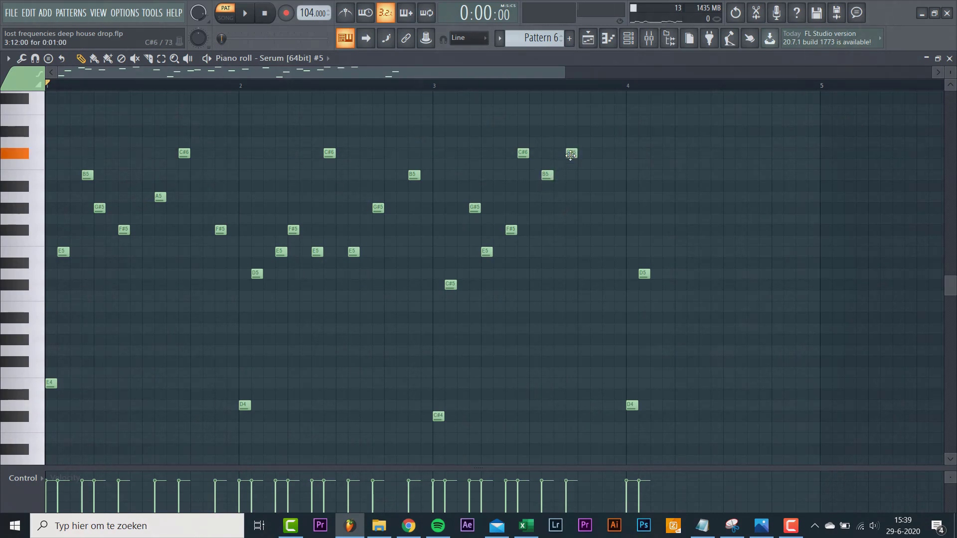
{"action": "key", "text": "space"}
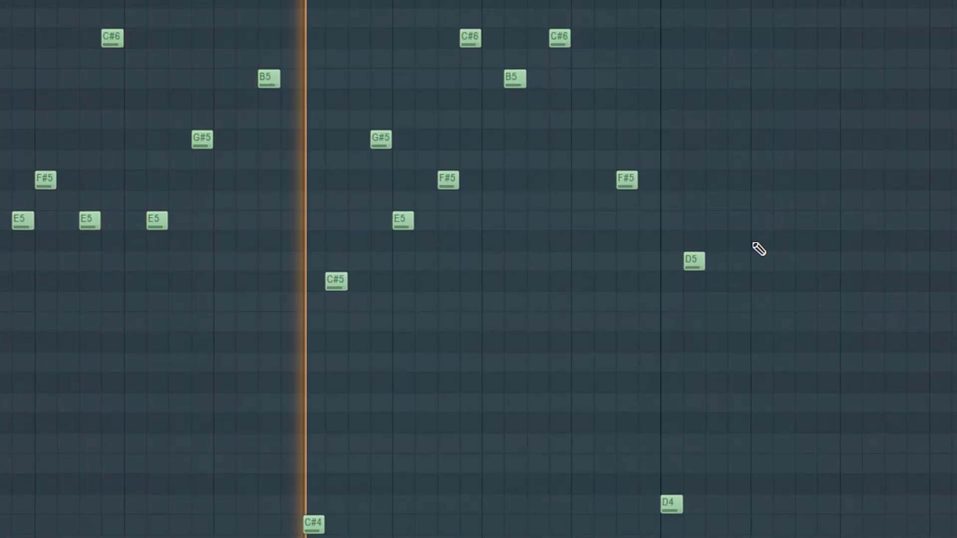
{"action": "left_click", "coordinate": [734, 219]}
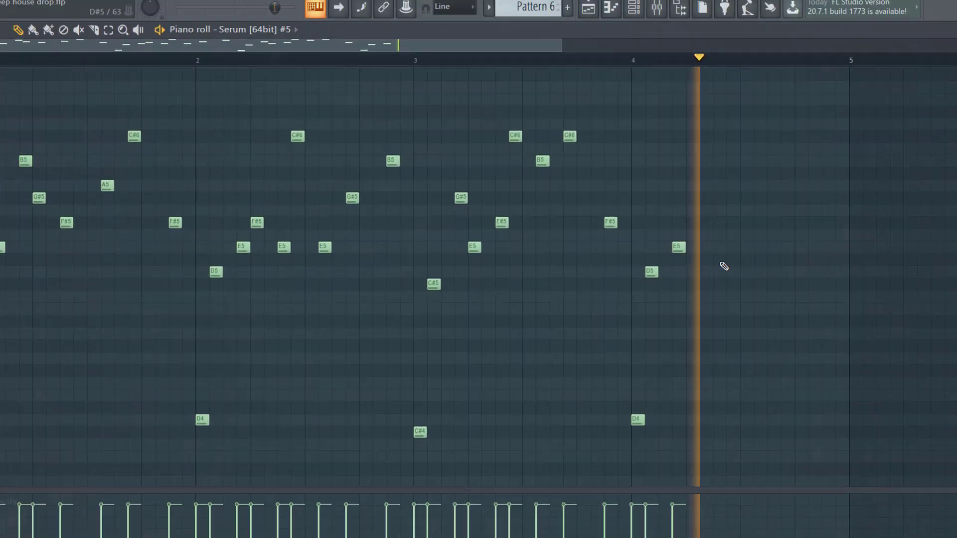
{"action": "left_click", "coordinate": [694, 221]}
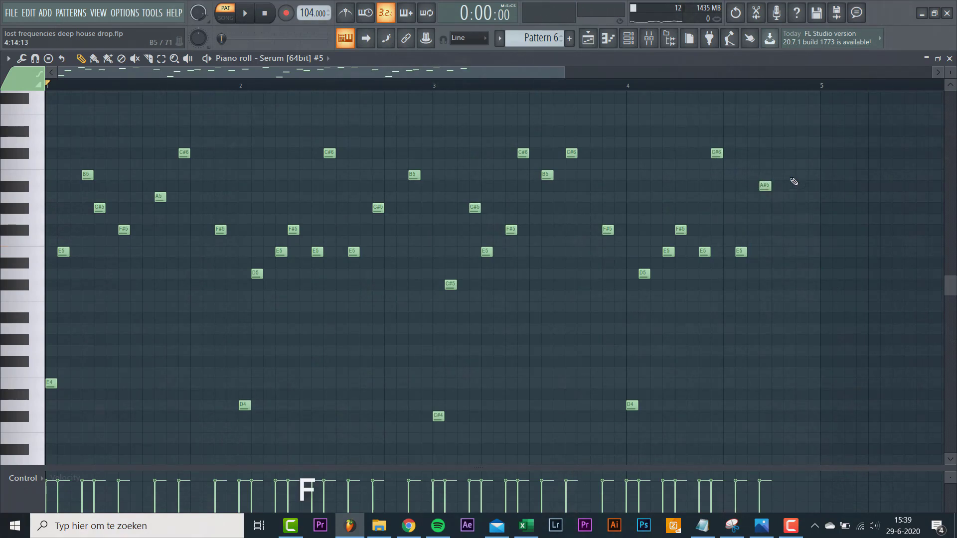
Step: Fix the off-key lead notes by lowering bar 4's A#5 to G#5 and bar 3's B5 to A5, and end bar 4 with a B5
{"action": "left_click_drag", "start_coordinate": [764, 186], "coordinate": [760, 208]}
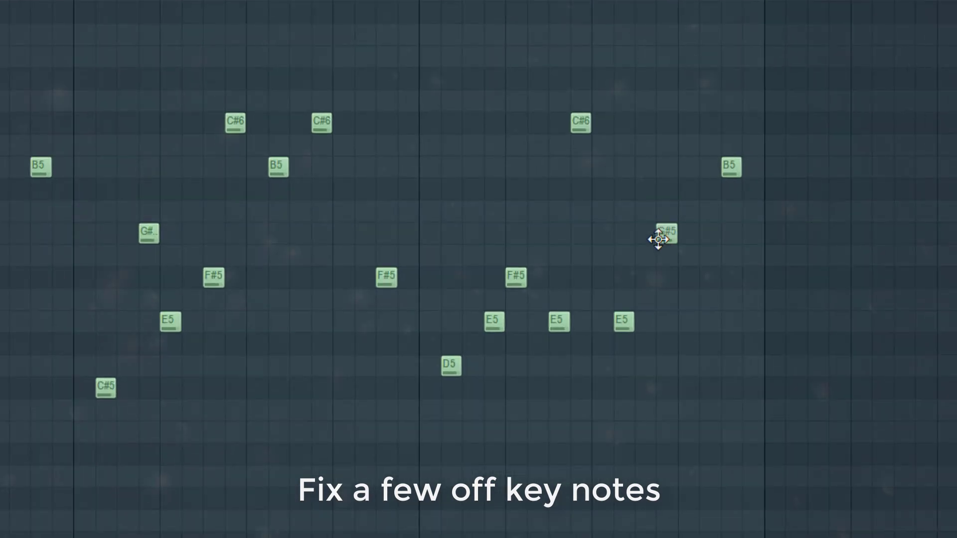
{"action": "left_click_drag", "start_coordinate": [502, 167], "coordinate": [502, 242]}
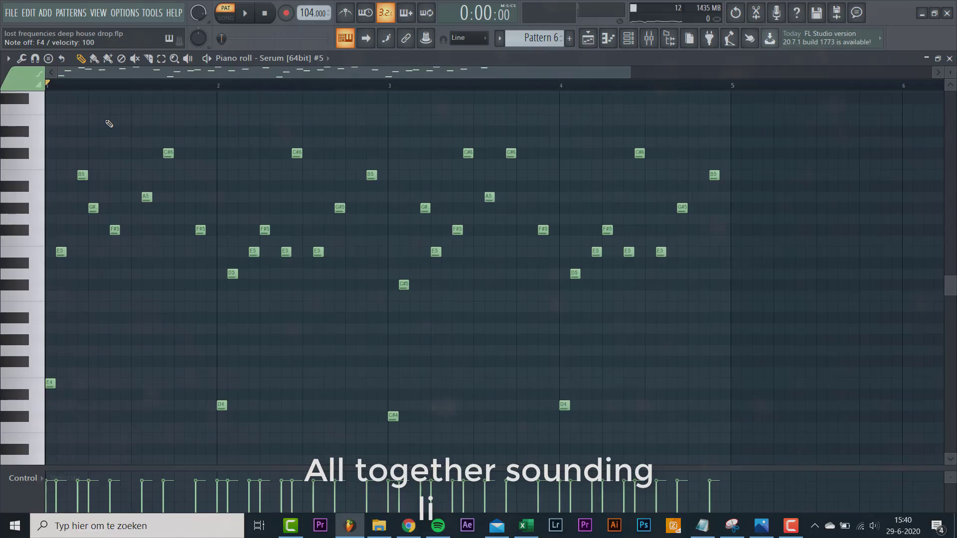
Step: Play back the four-bar lead melody in the piano roll to check how it sounds, and stop it
{"action": "key", "text": "space"}
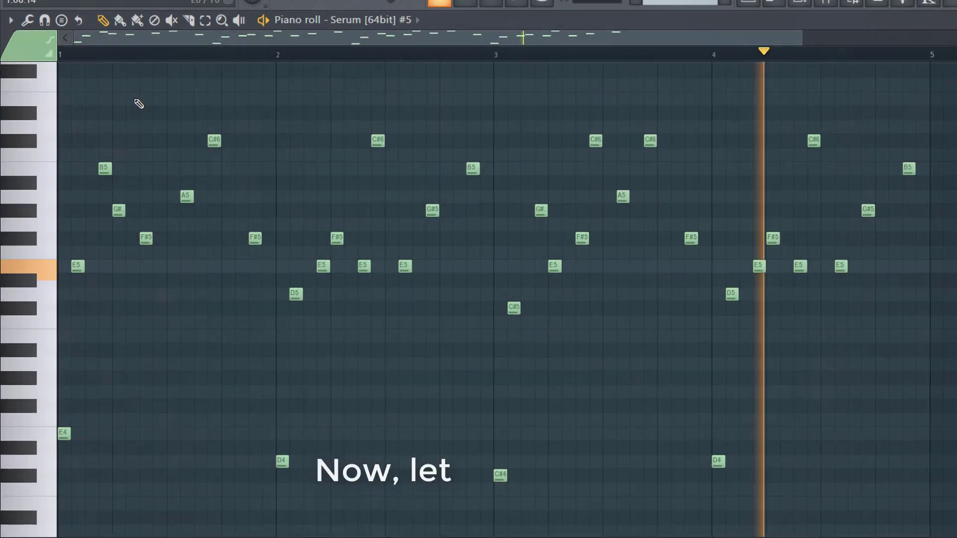
{"action": "key", "text": "space"}
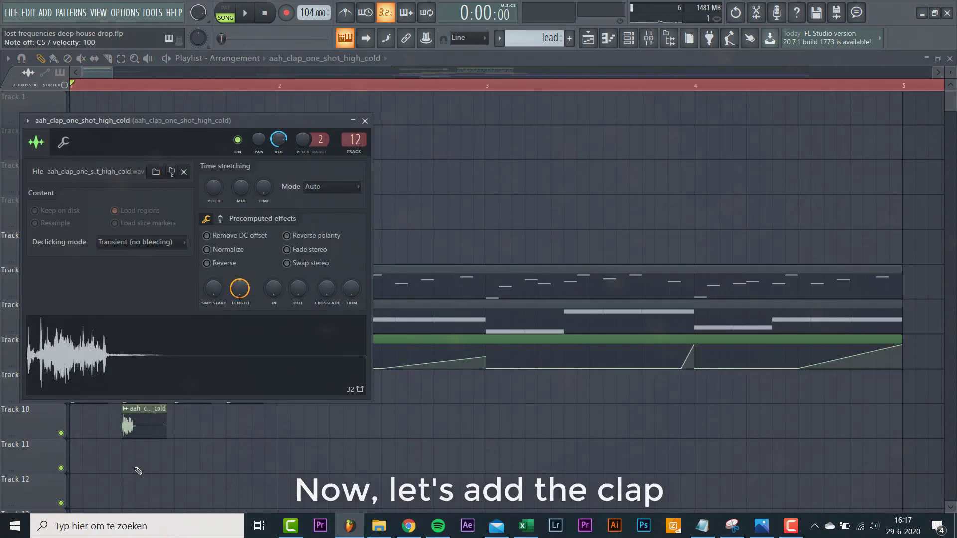
Step: Close the sample settings of the aah_clap_one_shot_high_cold and aah_clap_one_shot_mid_modular claps
{"action": "key", "text": "Escape"}
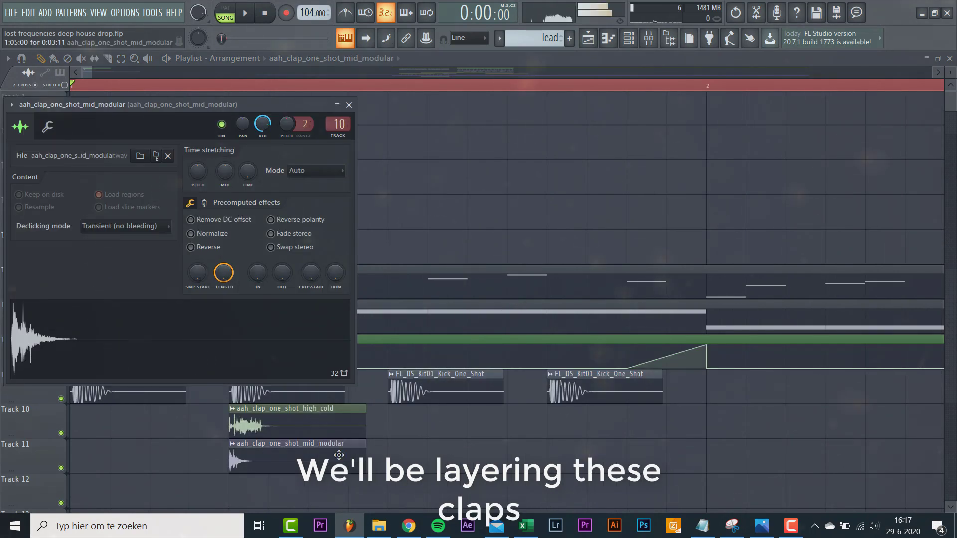
{"action": "key", "text": "Escape"}
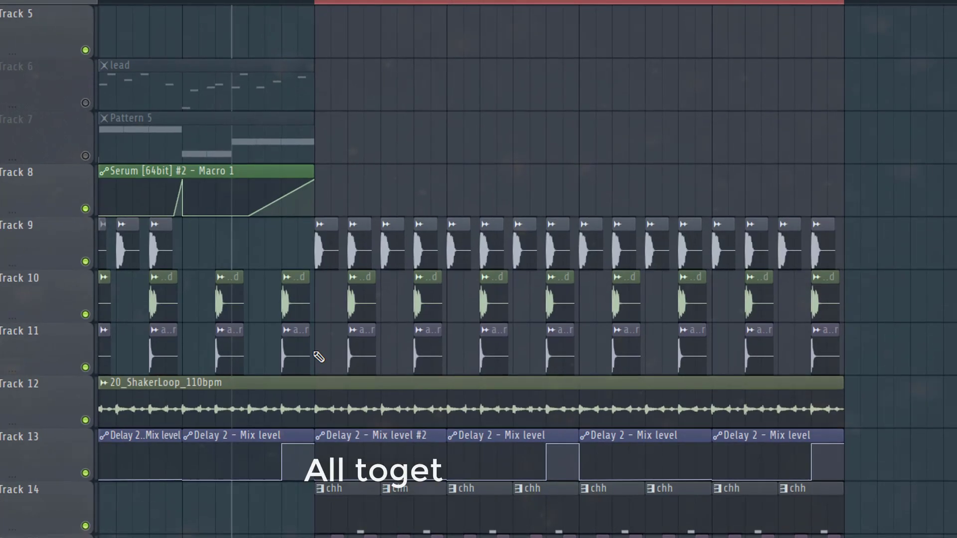
Step: Audition the layered drum tracks together and review the riser and effect clips between bars 46 and 53
{"action": "key", "text": "space"}
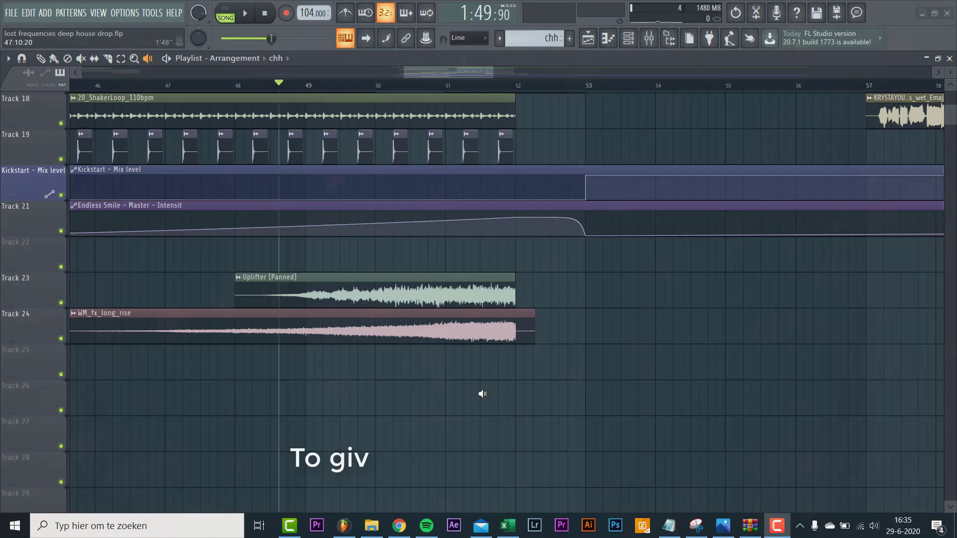
{"action": "scroll", "coordinate": [482, 394], "scroll_direction": "up", "scroll_amount": 1}
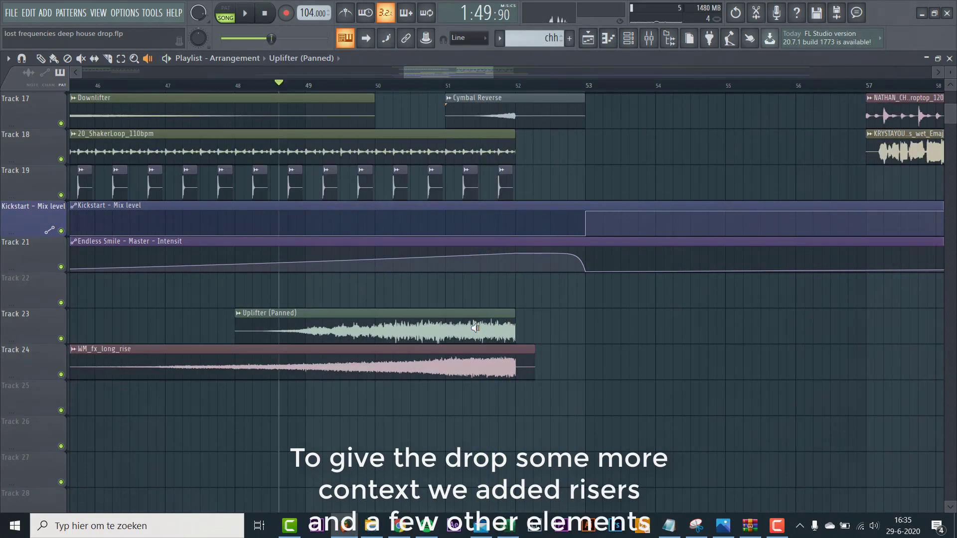
{"action": "scroll", "coordinate": [476, 299], "scroll_direction": "up", "scroll_amount": 4}
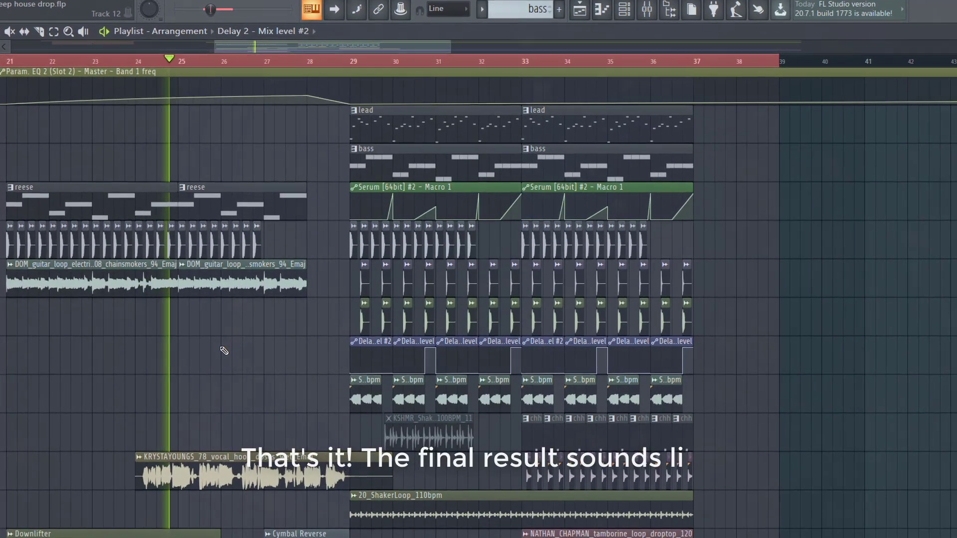
Step: Examine the playlist tracks during playback, from the build-up at bar 21 into the first half of the drop from bar 29
{"action": "scroll", "coordinate": [224, 351], "scroll_direction": "down", "scroll_amount": 5}
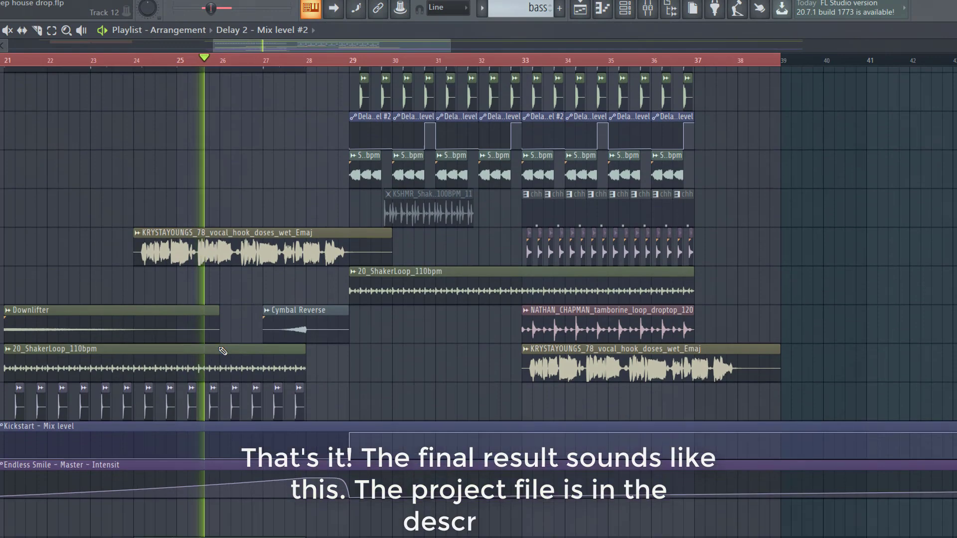
{"action": "scroll", "coordinate": [223, 351], "scroll_direction": "down", "scroll_amount": 5}
{"action": "scroll", "coordinate": [223, 352], "scroll_direction": "up", "scroll_amount": 6}
{"action": "scroll", "coordinate": [223, 352], "scroll_direction": "up", "scroll_amount": 7}
{"action": "scroll", "coordinate": [222, 351], "scroll_direction": "down", "scroll_amount": 4}
{"action": "scroll", "coordinate": [223, 352], "scroll_direction": "up", "scroll_amount": 2}
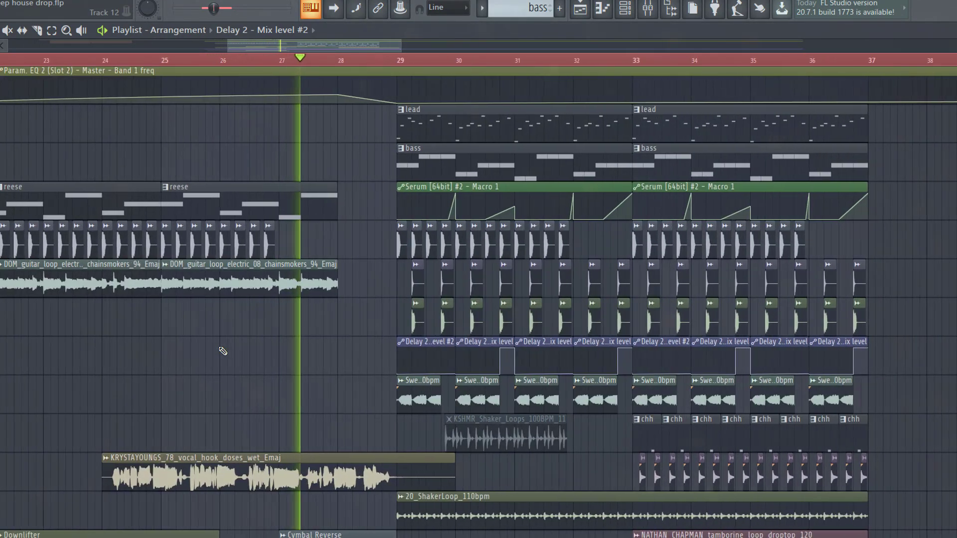
{"action": "left_click_drag", "start_coordinate": [288, 48], "coordinate": [319, 61]}
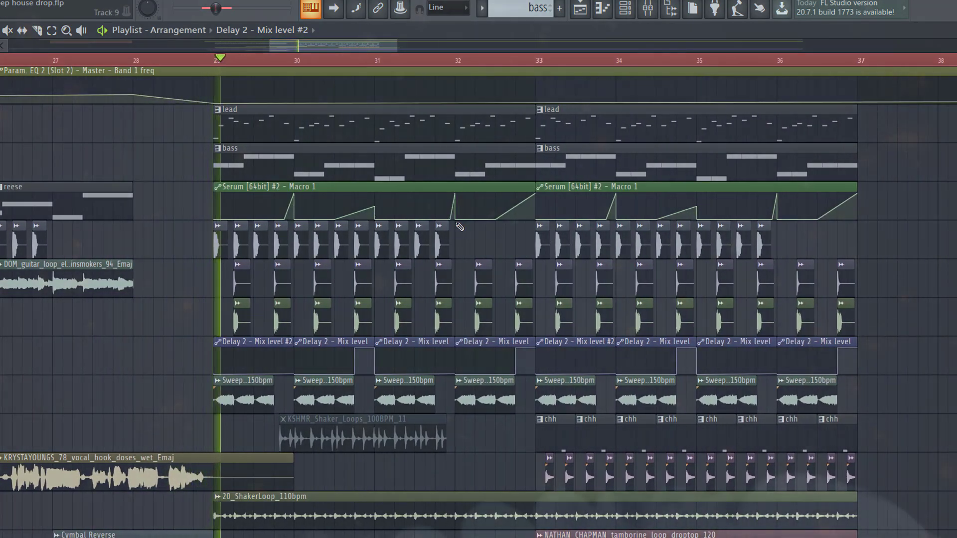
{"action": "scroll", "coordinate": [455, 225], "scroll_direction": "down", "scroll_amount": 4}
{"action": "scroll", "coordinate": [447, 221], "scroll_direction": "up", "scroll_amount": 6}
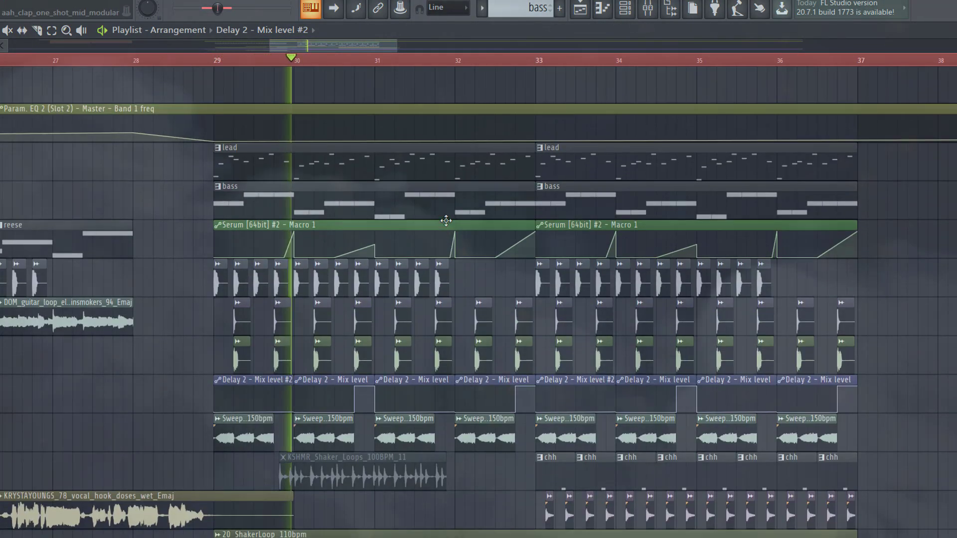
{"action": "scroll", "coordinate": [444, 220], "scroll_direction": "down", "scroll_amount": 5}
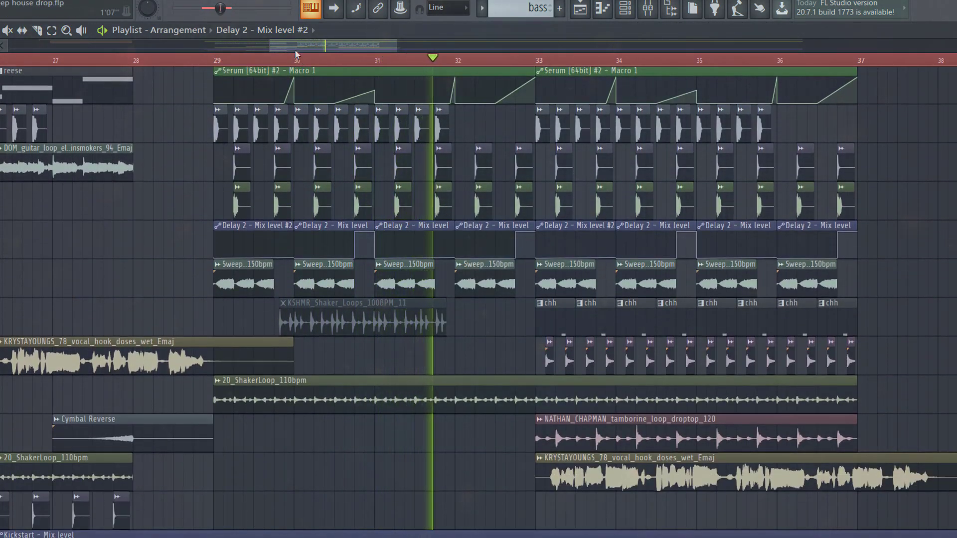
Step: Follow playback through the second half of the drop, bars 33 to 37, examining its lead, bass, percussion and vocal tracks
{"action": "left_click_drag", "start_coordinate": [299, 46], "coordinate": [330, 61]}
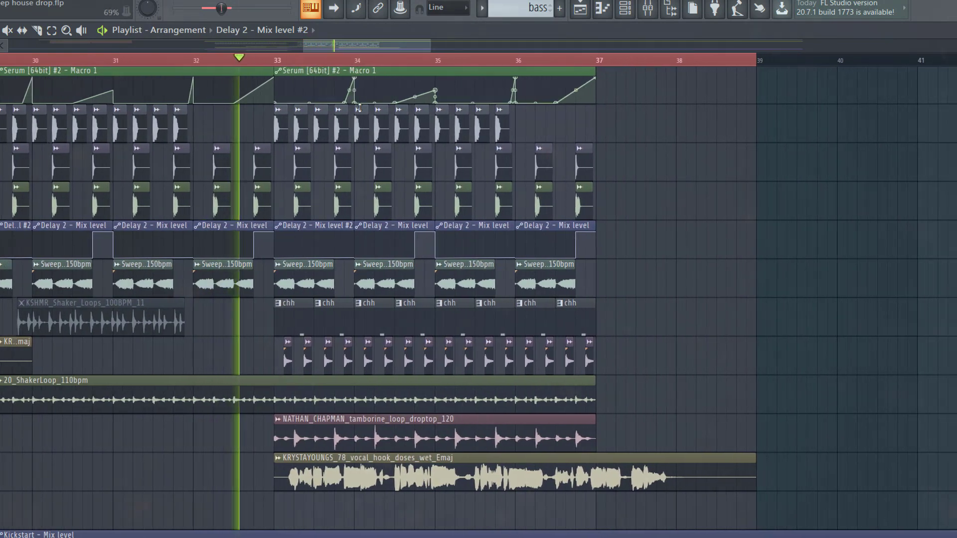
{"action": "scroll", "coordinate": [348, 88], "scroll_direction": "down", "scroll_amount": 2}
{"action": "scroll", "coordinate": [411, 202], "scroll_direction": "up", "scroll_amount": 6}
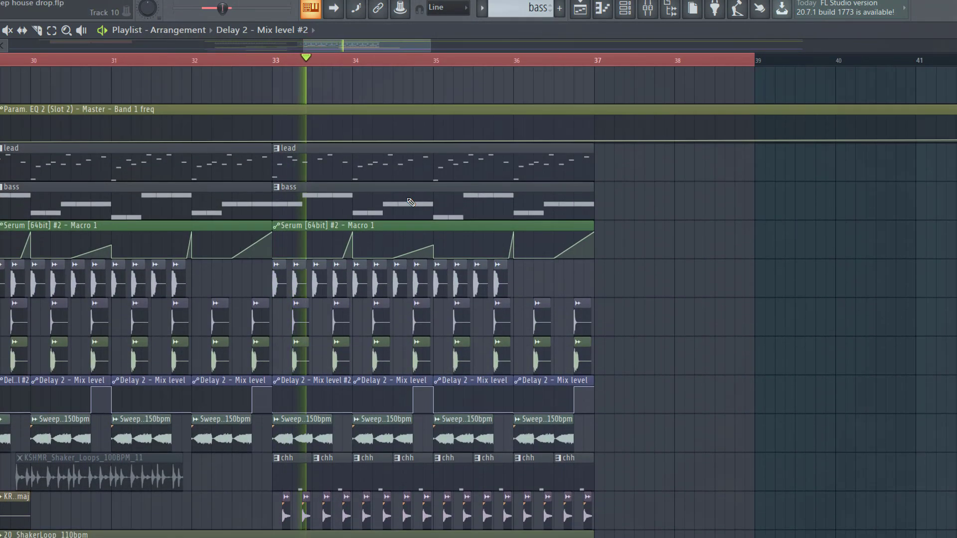
{"action": "scroll", "coordinate": [410, 202], "scroll_direction": "down", "scroll_amount": 3}
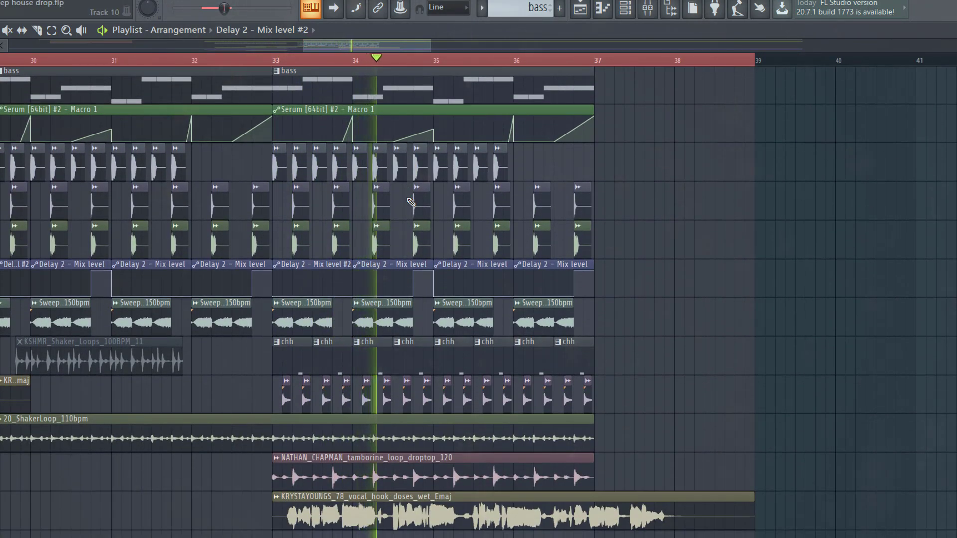
{"action": "scroll", "coordinate": [410, 202], "scroll_direction": "down", "scroll_amount": 3}
{"action": "scroll", "coordinate": [411, 202], "scroll_direction": "up", "scroll_amount": 2}
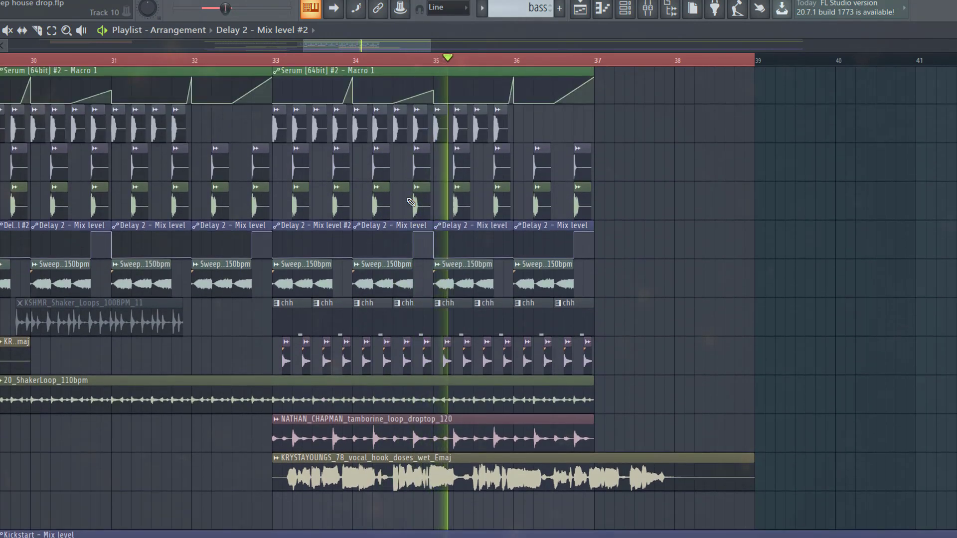
{"action": "scroll", "coordinate": [410, 202], "scroll_direction": "up", "scroll_amount": 3}
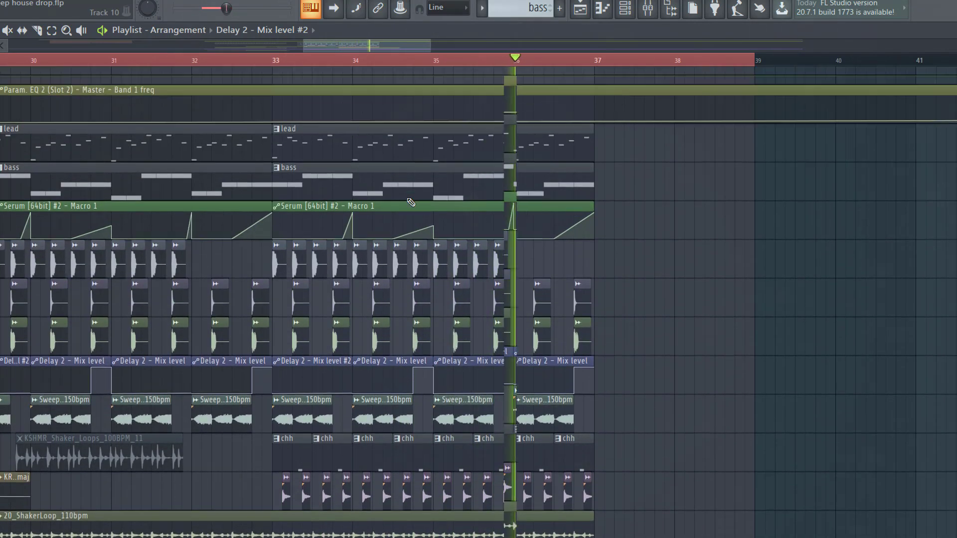
{"action": "scroll", "coordinate": [410, 202], "scroll_direction": "down", "scroll_amount": 2}
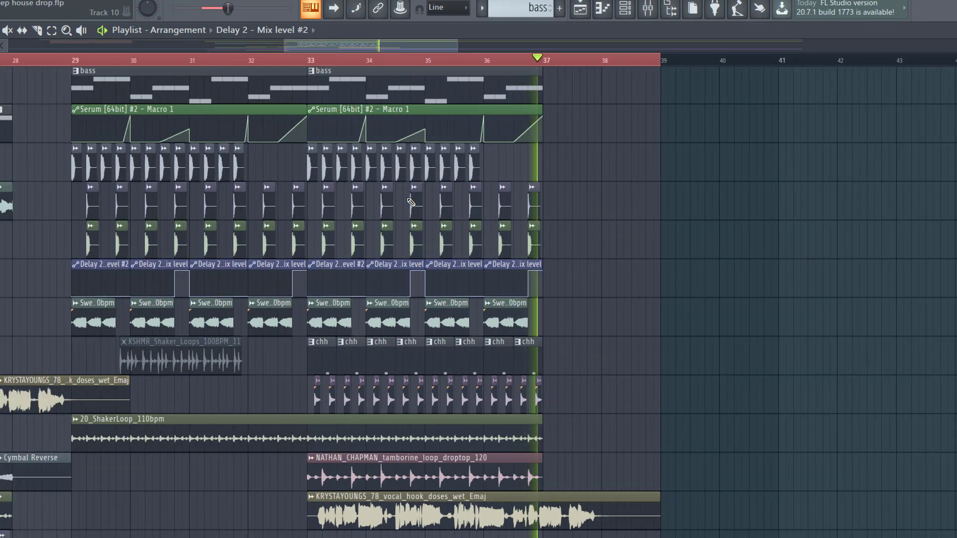